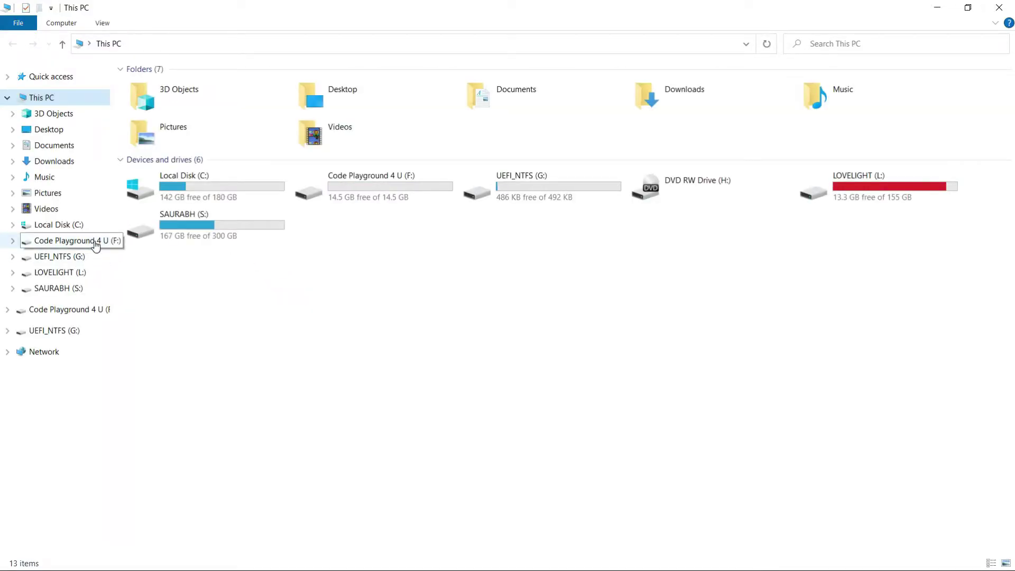
Dedicate the Code Playground 4 U (F:) drive to ReadyBoost and apply the setting.
right_click(95, 246)
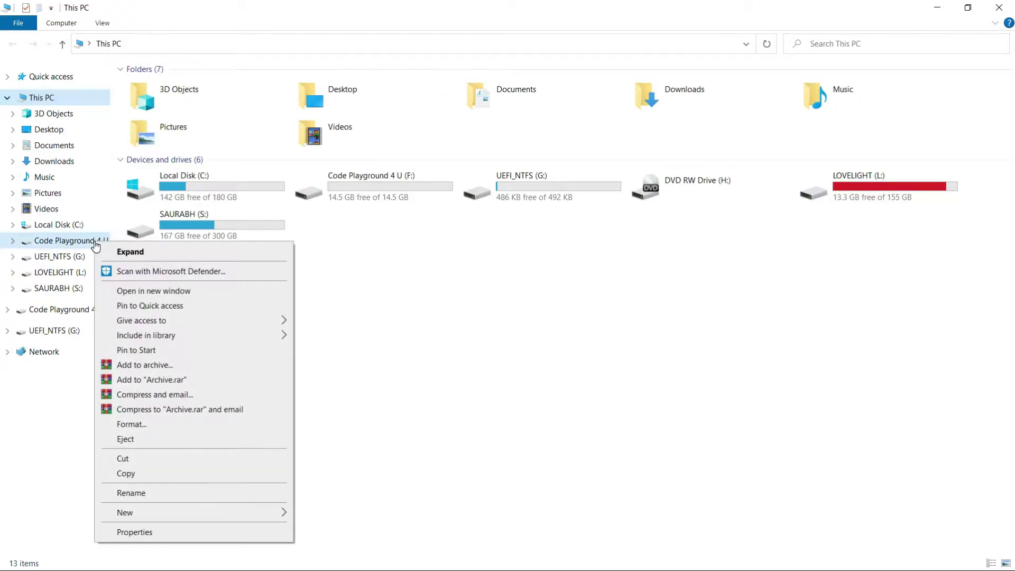
click(135, 532)
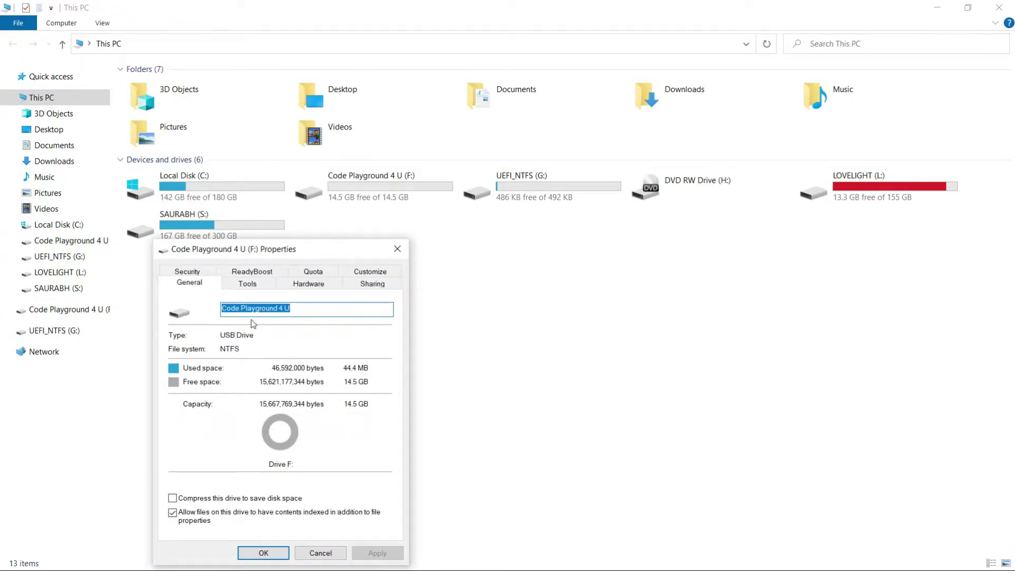
click(301, 310)
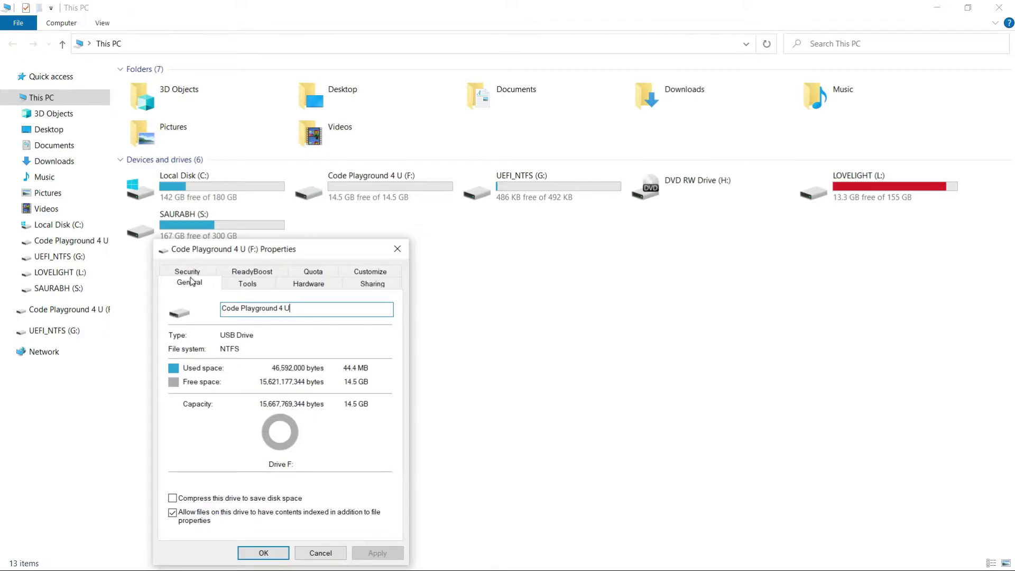
click(252, 272)
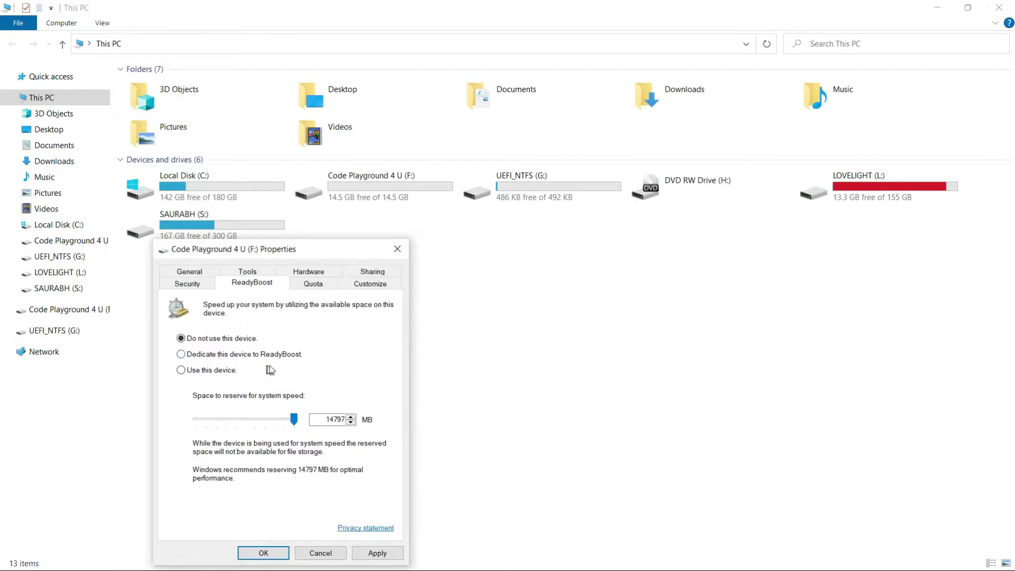
click(215, 355)
click(377, 553)
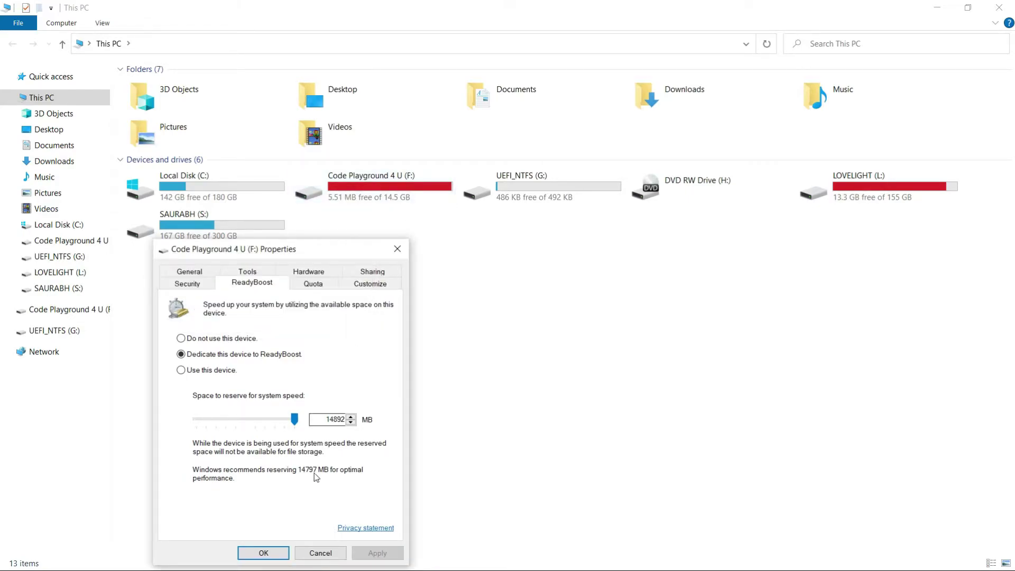
click(263, 552)
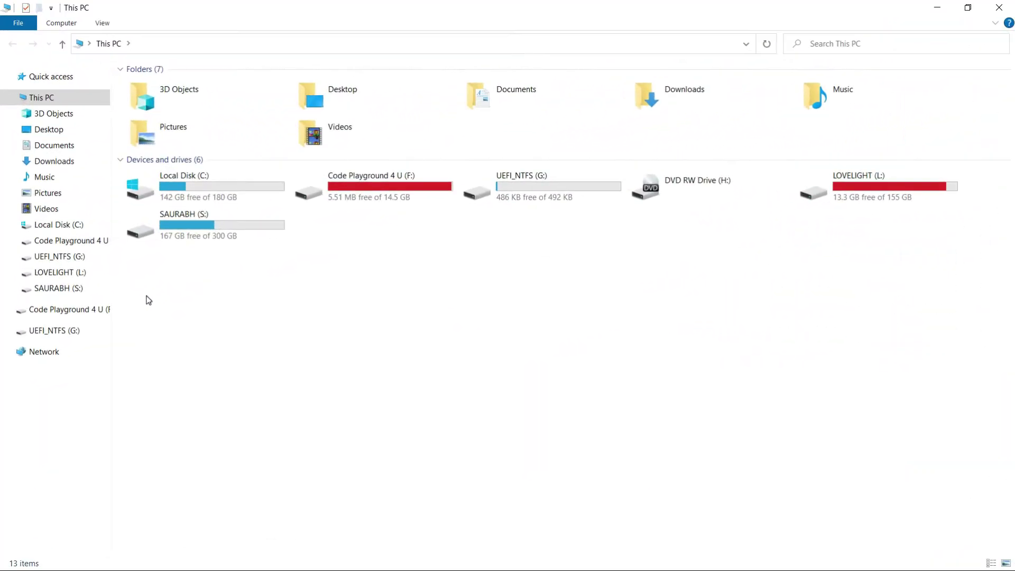
Set ReadyBoost on the Code Playground 4 U (F:) drive to "Use this device" with 4096 MB reserved for system speed, and apply it.
right_click(97, 244)
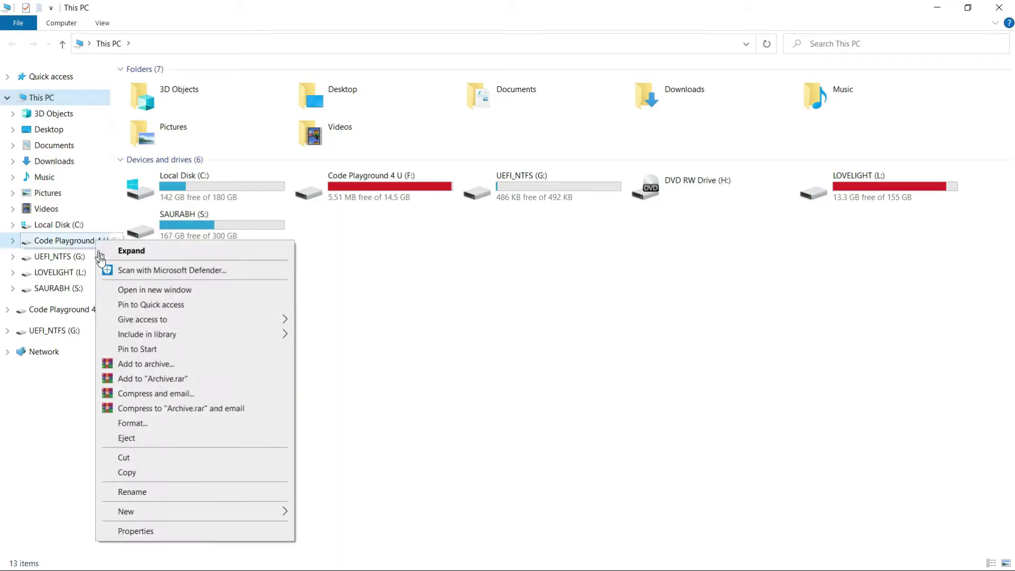
click(135, 531)
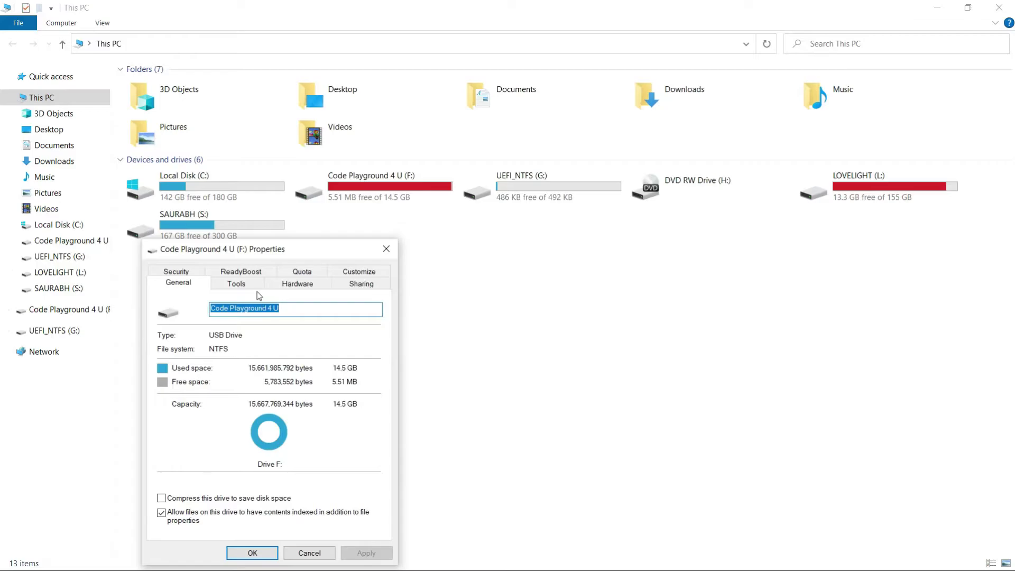
click(240, 272)
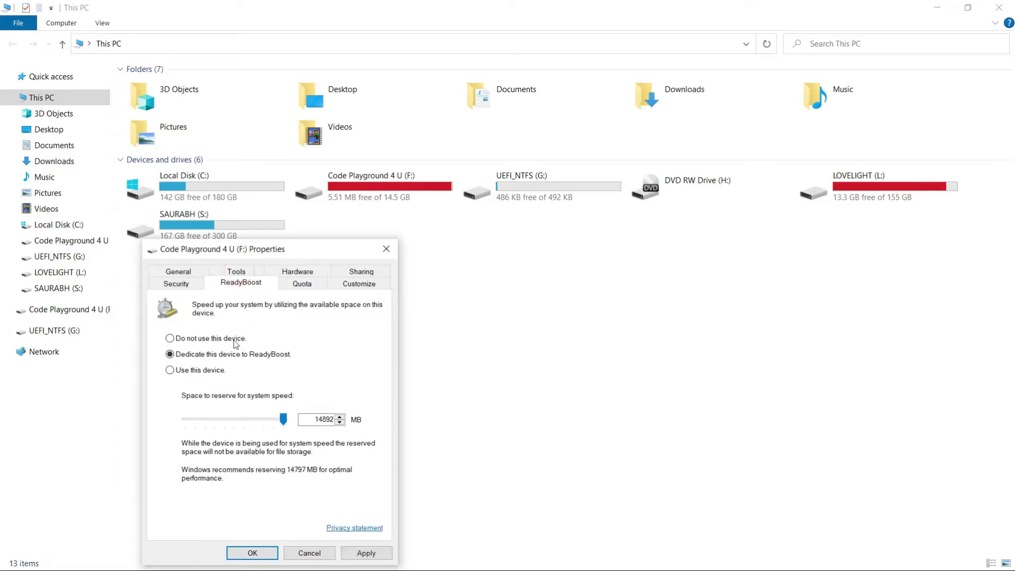
click(201, 372)
click(283, 419)
drag(283, 419, 213, 421)
double_click(319, 419)
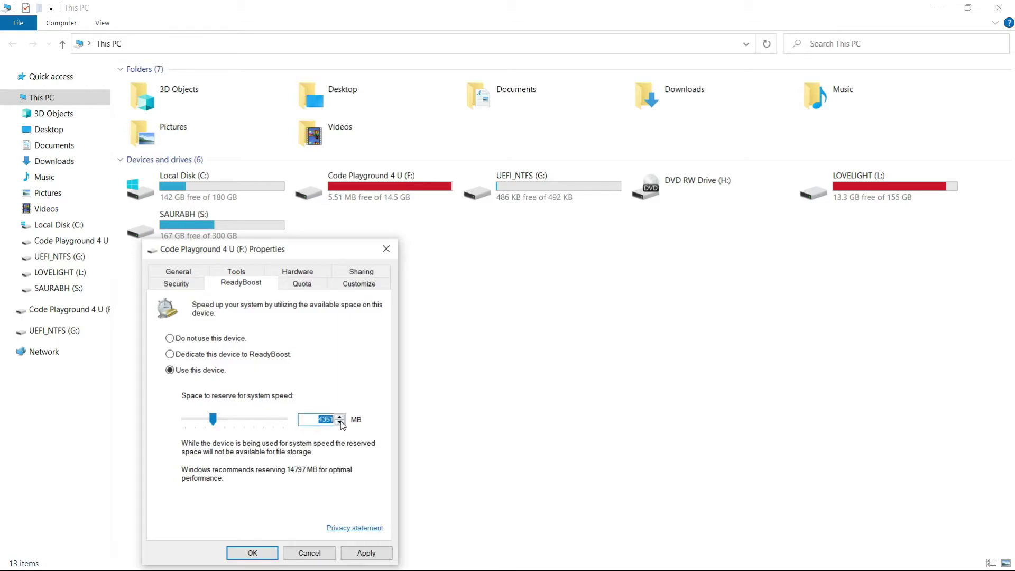
text(4096)
click(361, 552)
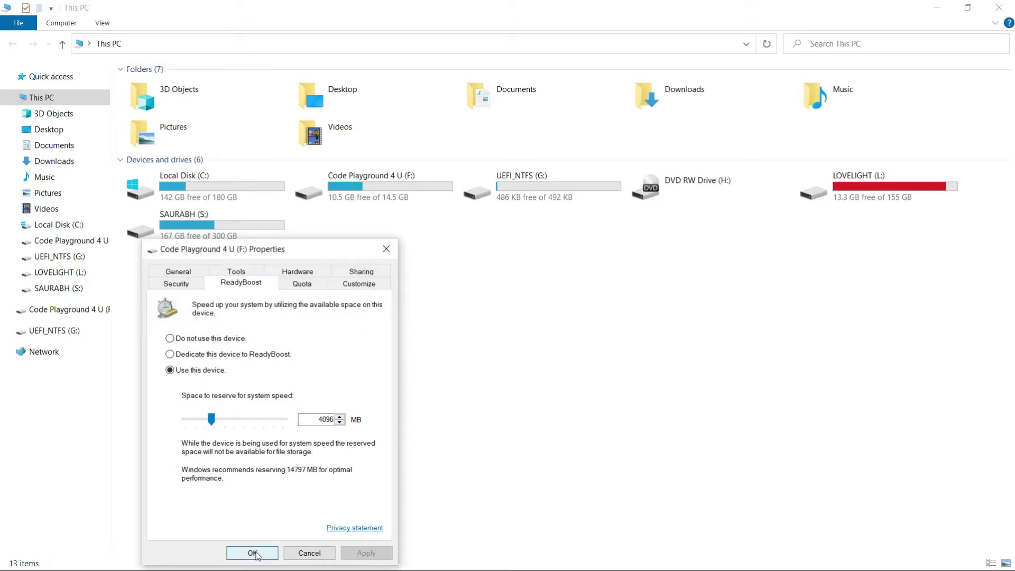
click(253, 553)
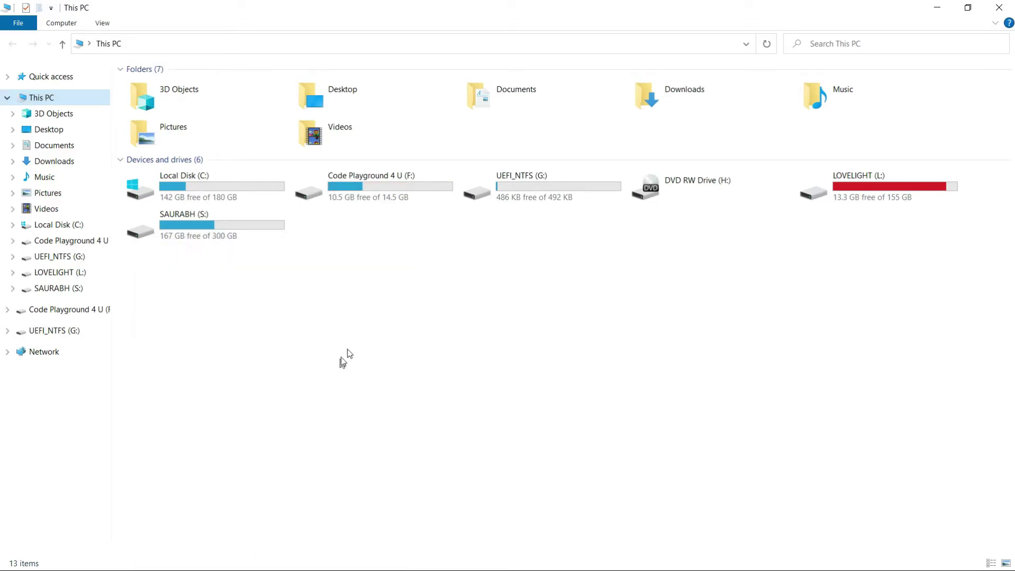
Open the Code Playground 4 U (F:) drive and check the size of ReadyBoost.sfcache in its detailed properties.
double_click(372, 191)
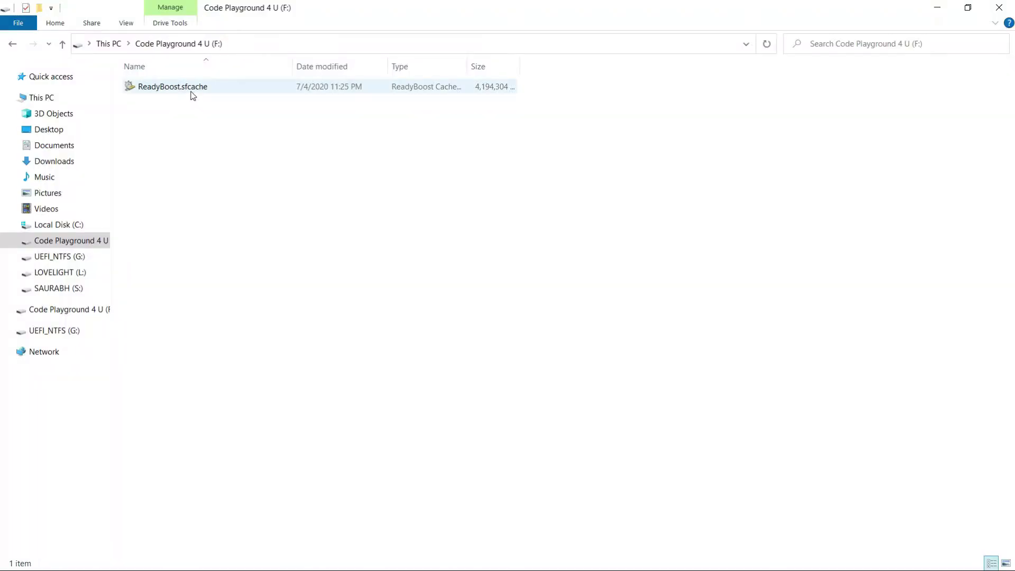
click(211, 87)
right_click(461, 87)
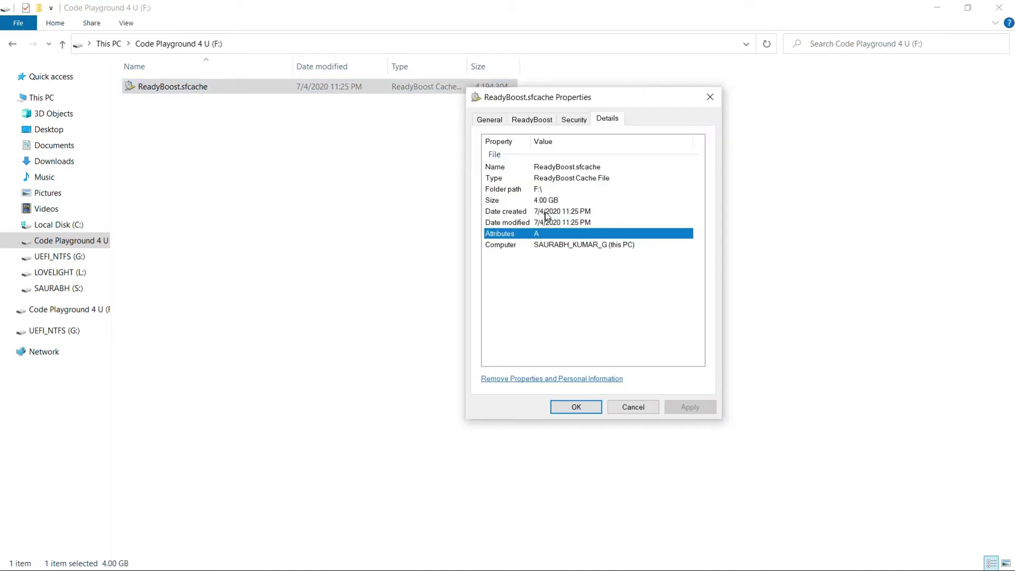
click(534, 200)
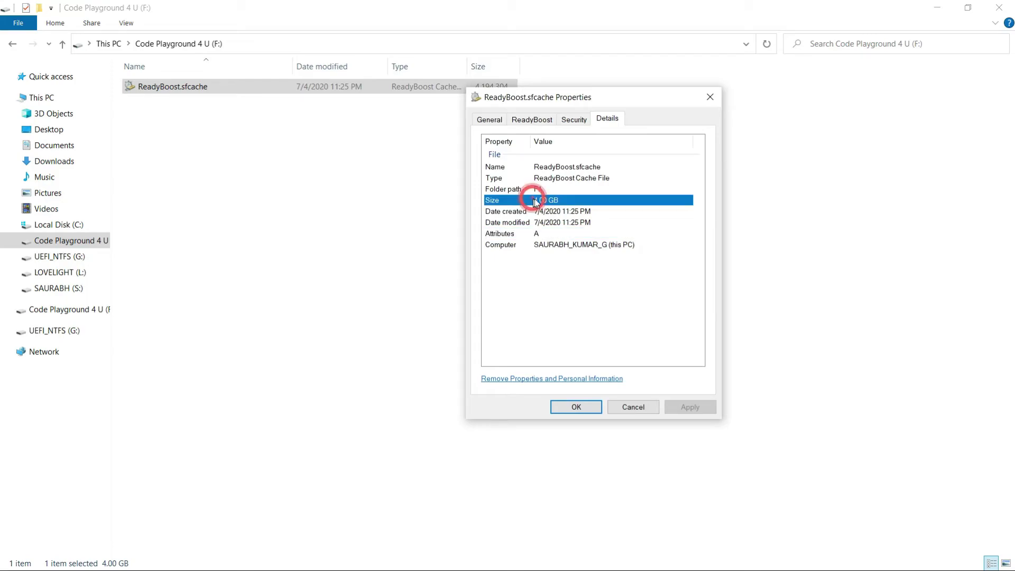
click(576, 406)
Set ReadyBoost on the Code Playground 4 U (F:) drive to "Do not use this device", apply it, and view the drive's contents.
click(77, 246)
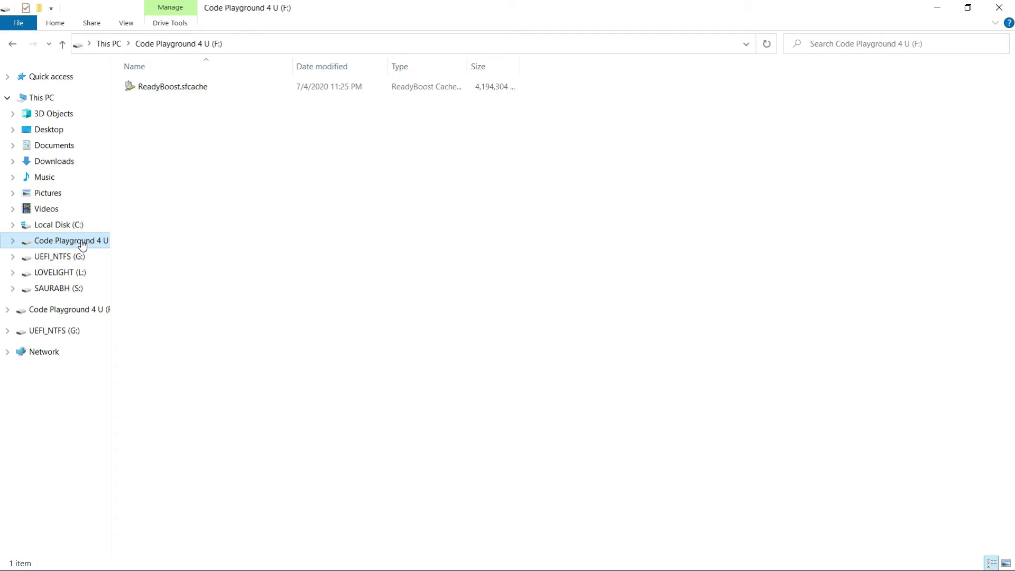
right_click(83, 245)
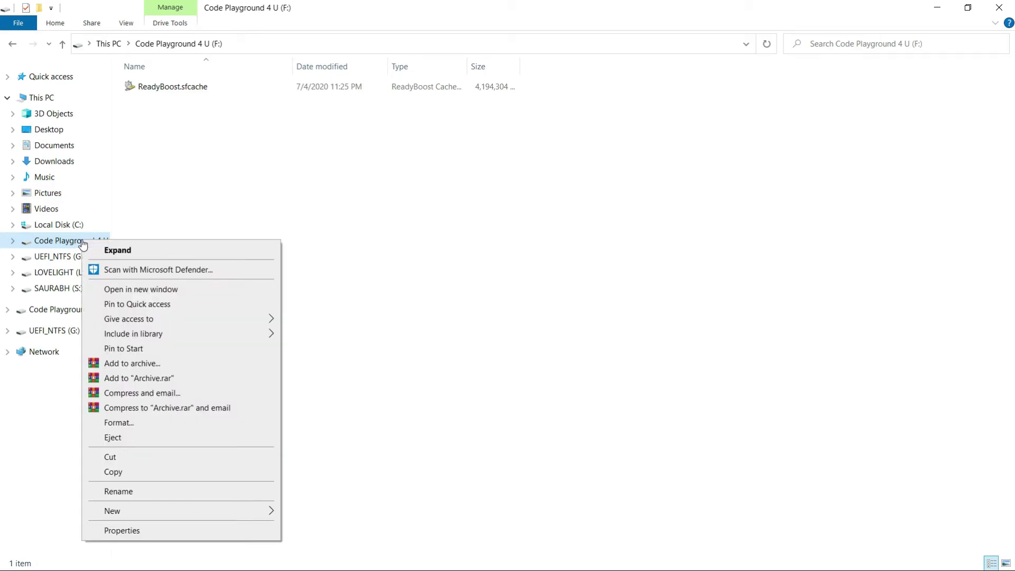
click(116, 531)
click(221, 271)
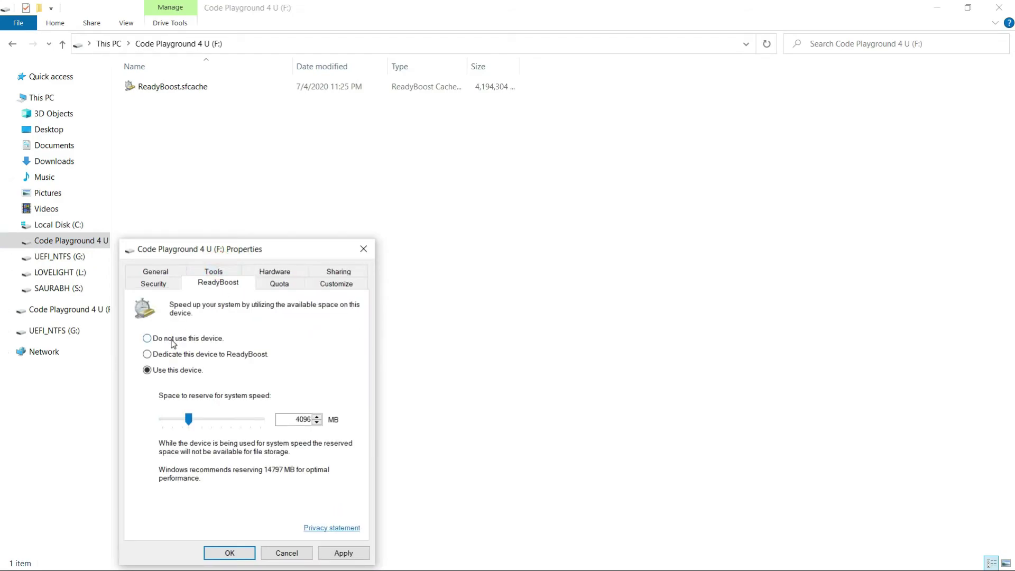
click(170, 339)
click(341, 553)
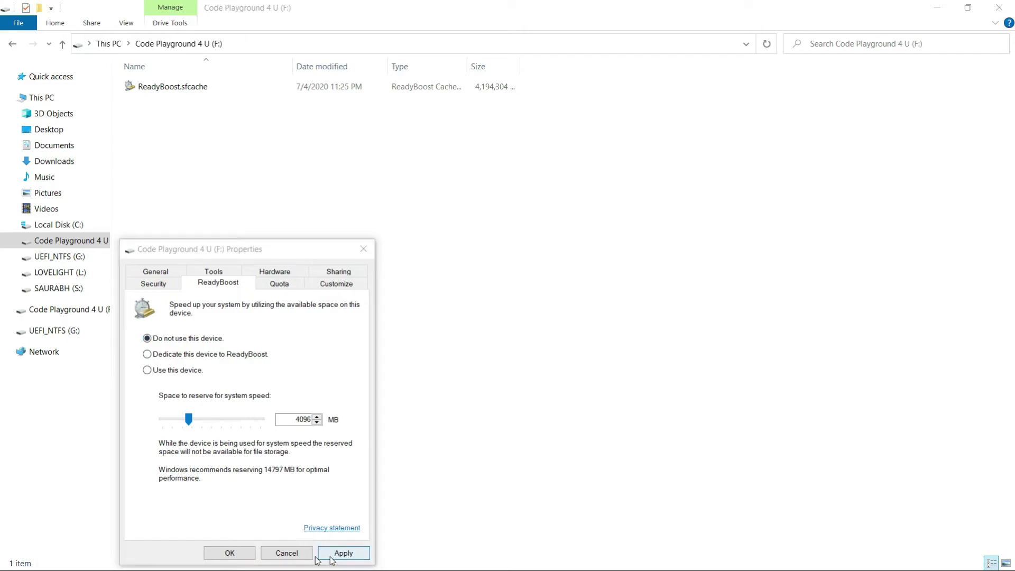
click(245, 554)
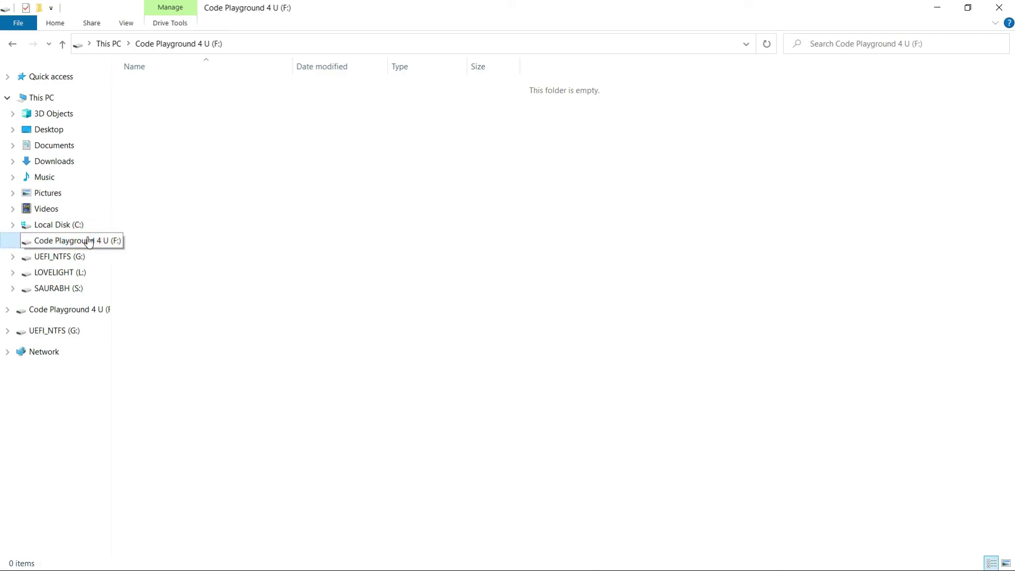
click(88, 241)
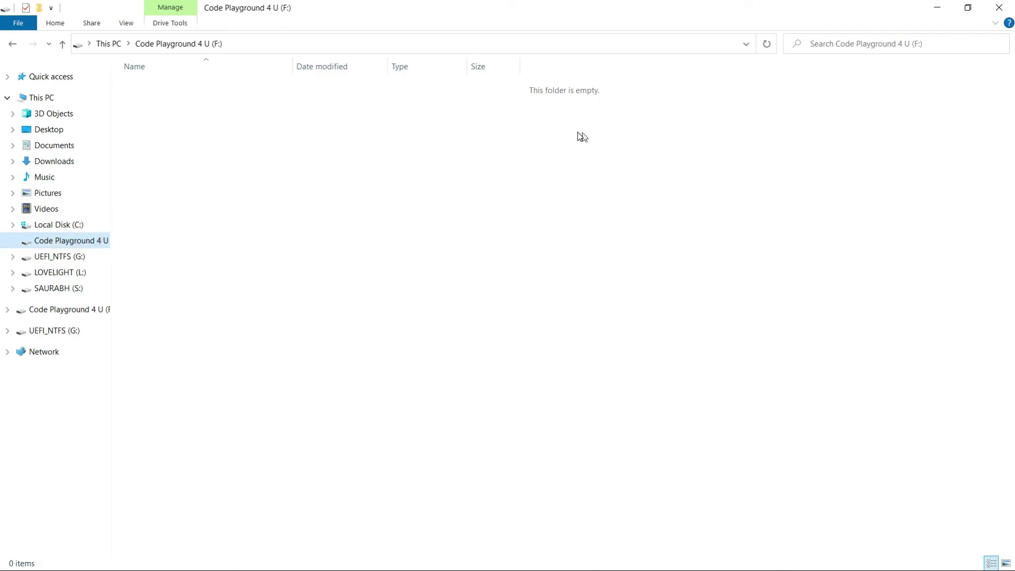